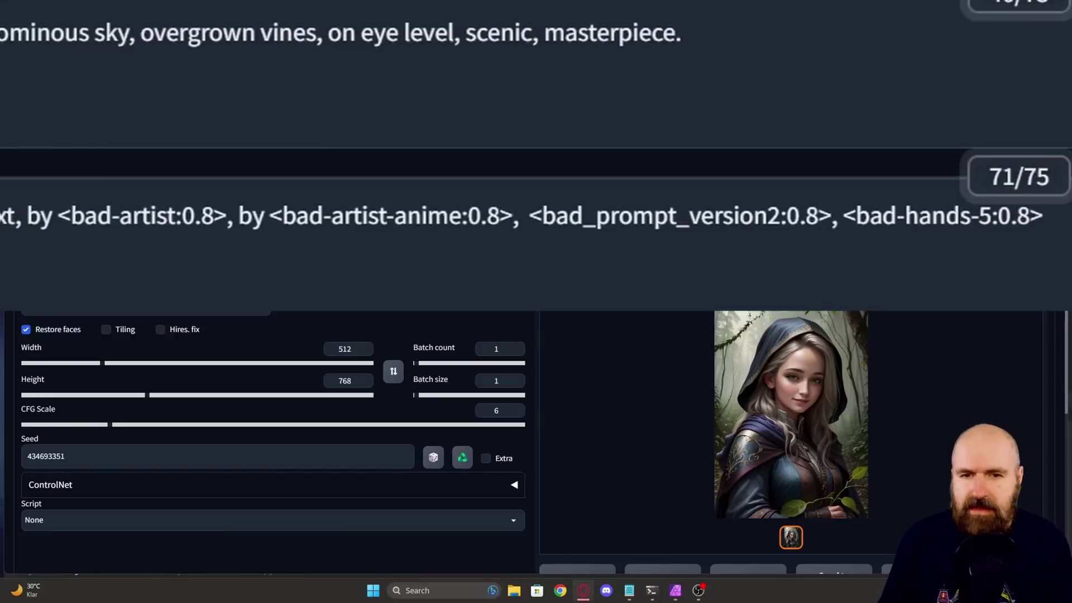
Step: Highlight each weighted embedding in the negative prompt, ending on bad-artist:0.8
{"action": "left_click_drag", "start_coordinate": [226, 215], "coordinate": [62, 209]}
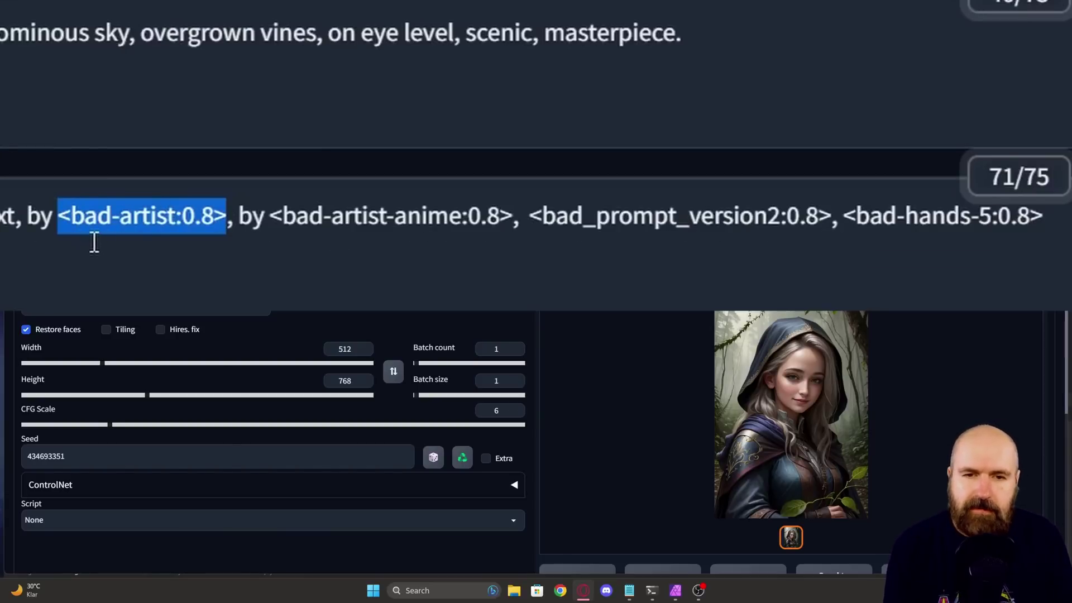
{"action": "left_click_drag", "start_coordinate": [265, 226], "coordinate": [1044, 219]}
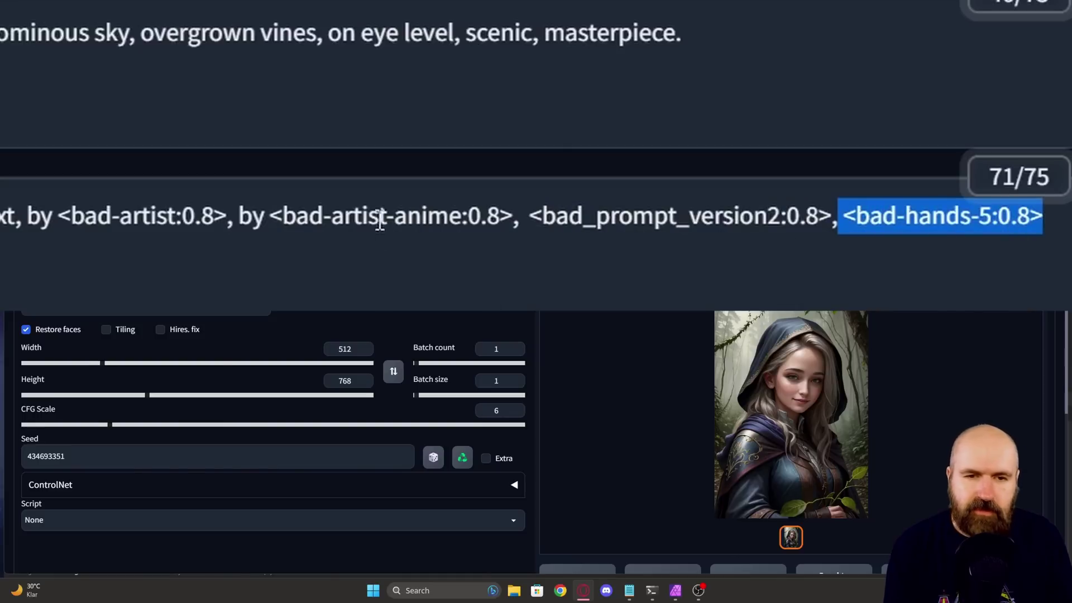
{"action": "left_click_drag", "start_coordinate": [270, 219], "coordinate": [239, 221]}
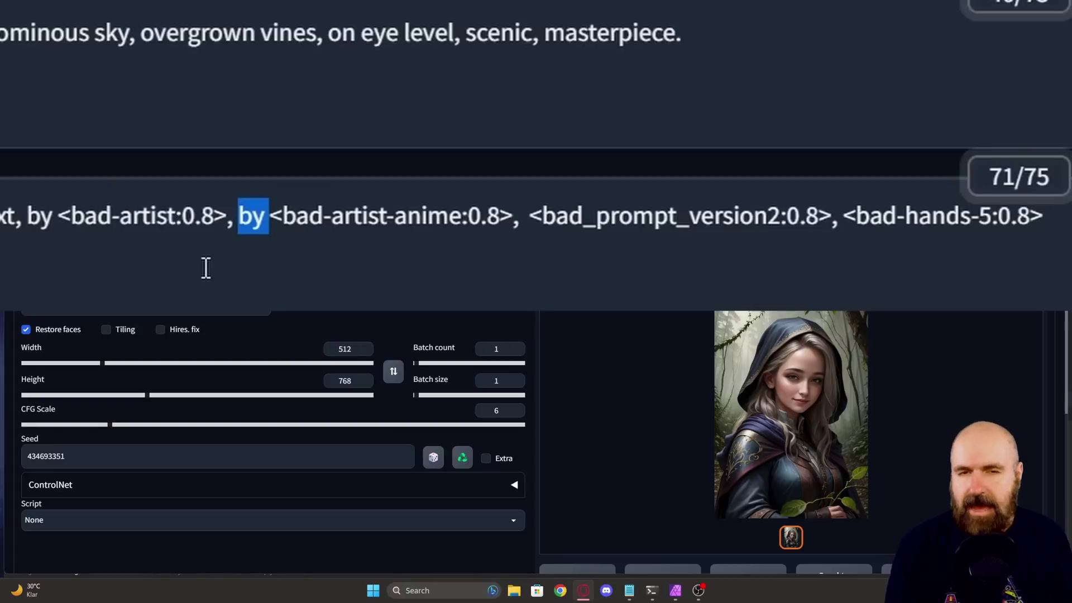
{"action": "left_click_drag", "start_coordinate": [71, 218], "coordinate": [216, 229]}
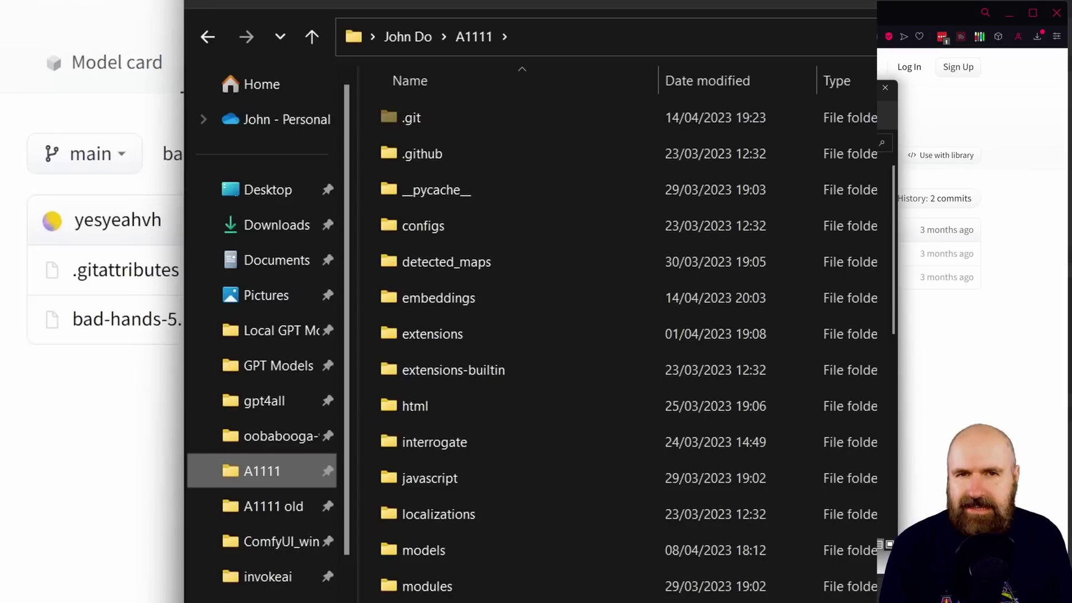
Step: Open the embeddings folder to list bad-artist-anime.pt and the other downloaded embeddings
{"action": "double_click", "coordinate": [422, 307]}
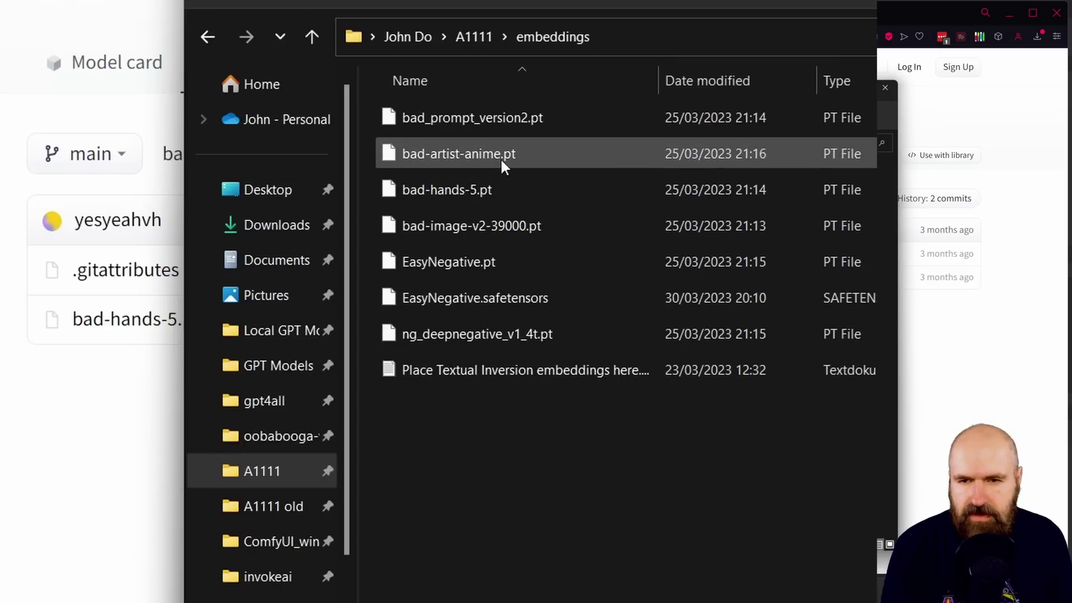
{"action": "mouse_move", "coordinate": [500, 157]}
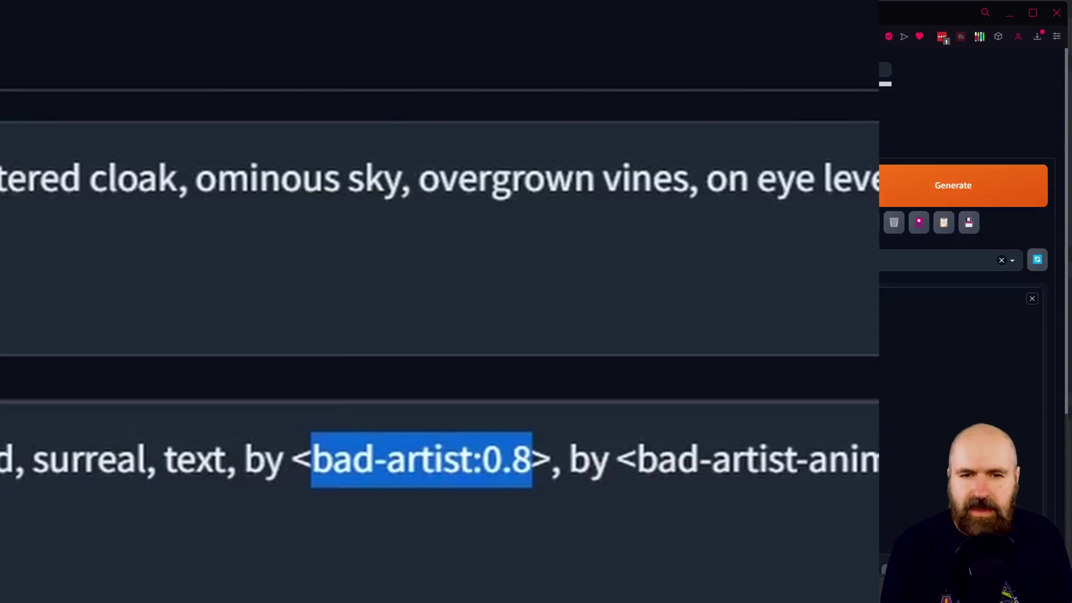
Step: Select the :0.8 weight right after bad-artist in the negative prompt
{"action": "key", "text": "Left"}
{"action": "key", "text": "shift+Left"}
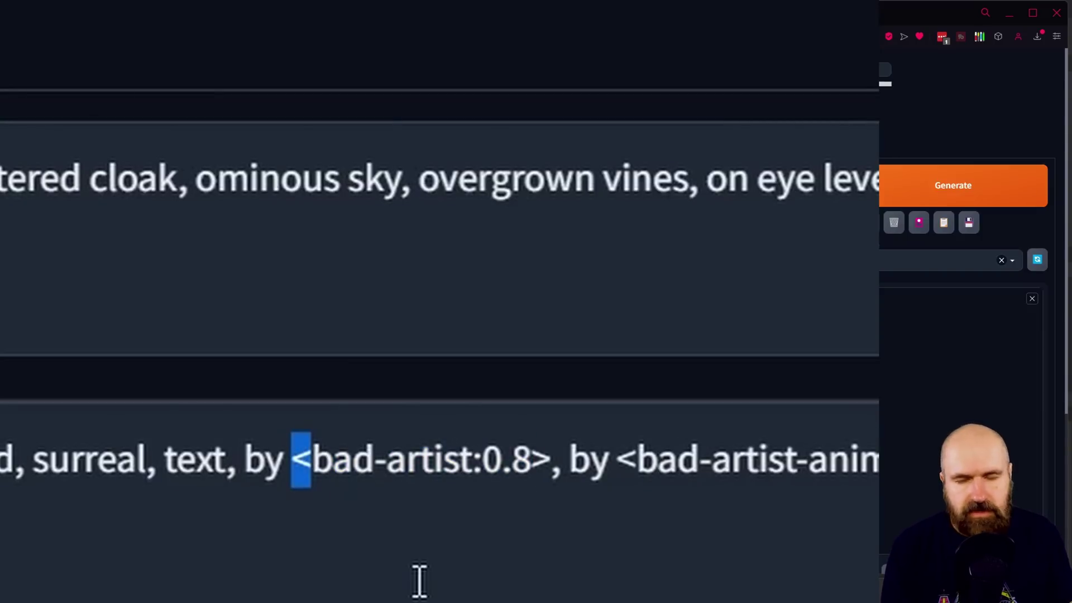
{"action": "left_click", "coordinate": [474, 461]}
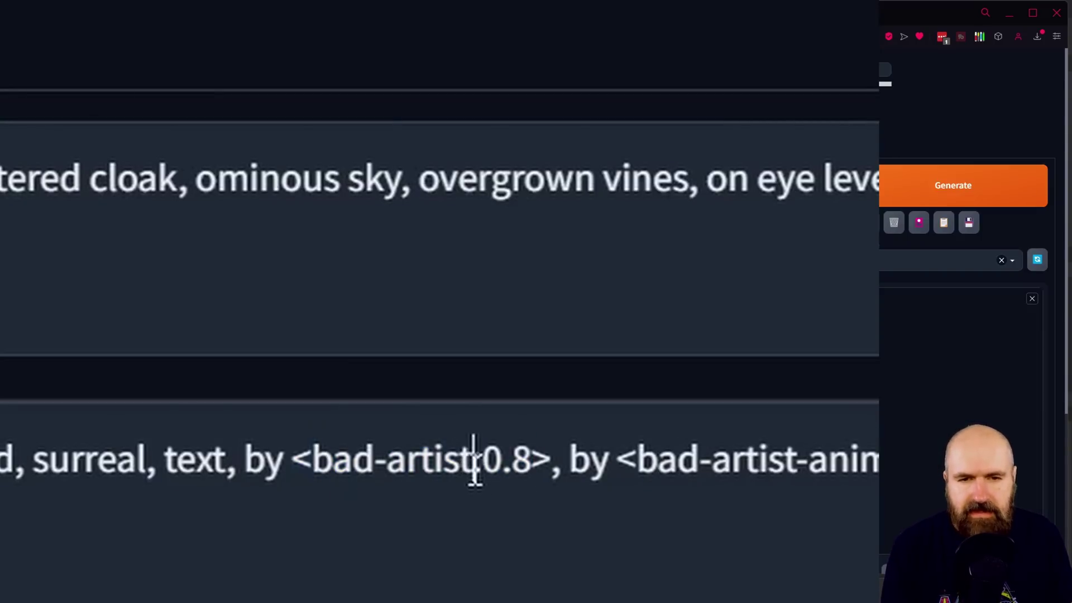
{"action": "left_click_drag", "start_coordinate": [474, 461], "coordinate": [532, 472]}
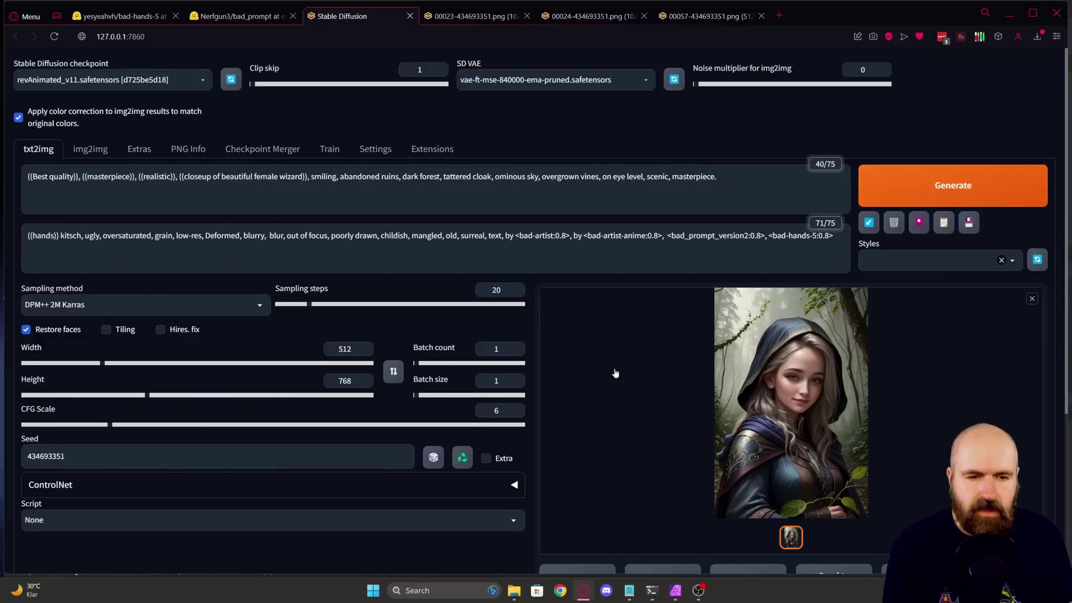
Step: Send the portrait to img2img and check Width 1024, Height 1536, CFG 7, denoising 0.25
{"action": "scroll", "coordinate": [615, 373], "scroll_direction": "down", "scroll_amount": 2}
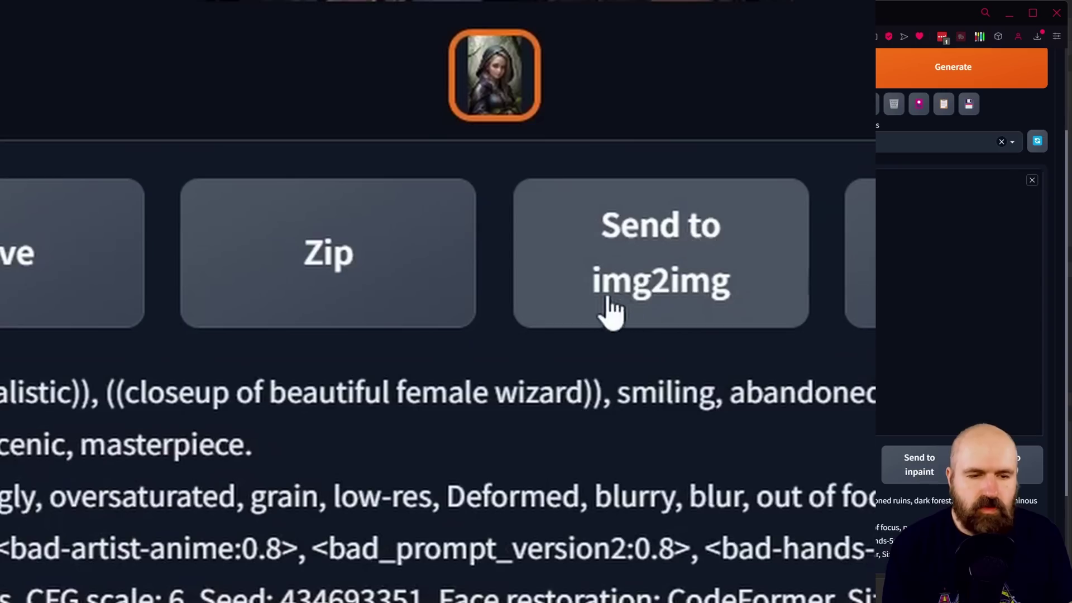
{"action": "left_click", "coordinate": [659, 252]}
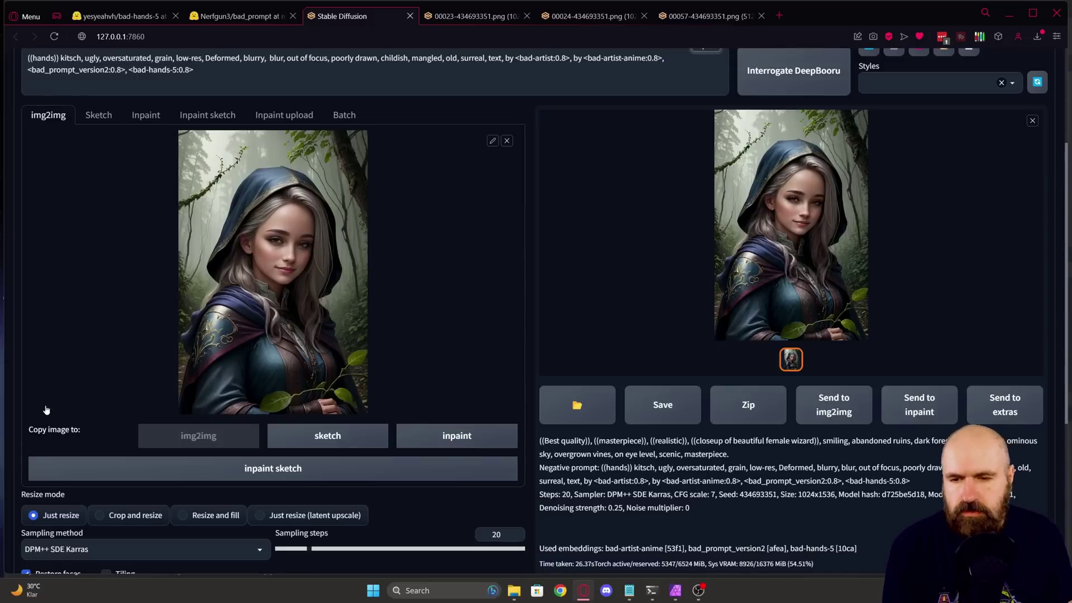
{"action": "scroll", "coordinate": [45, 413], "scroll_direction": "down", "scroll_amount": 5}
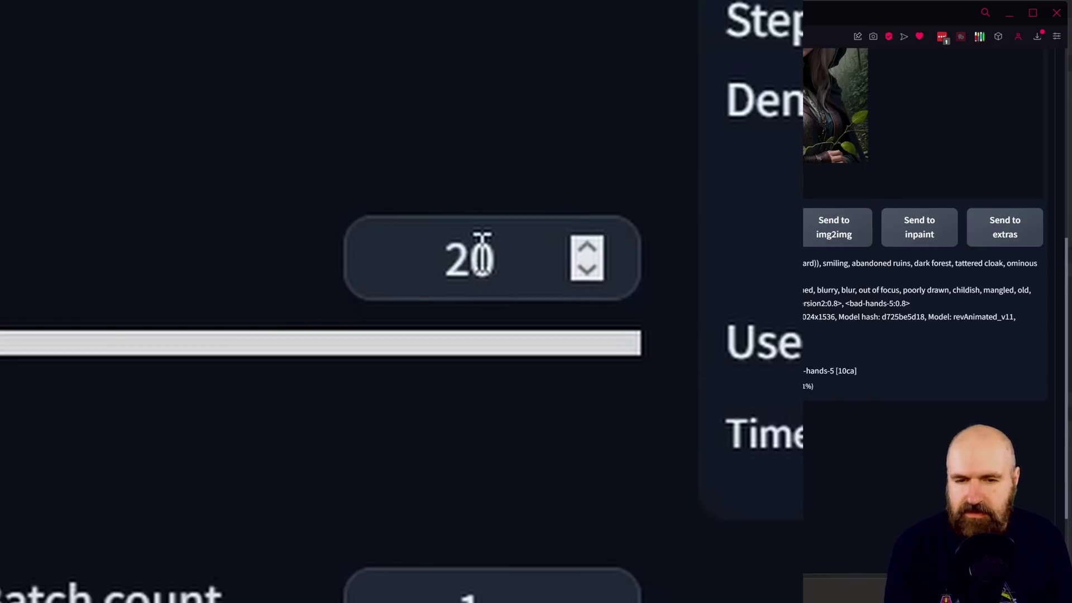
{"action": "scroll", "coordinate": [481, 254], "scroll_direction": "down", "scroll_amount": 2}
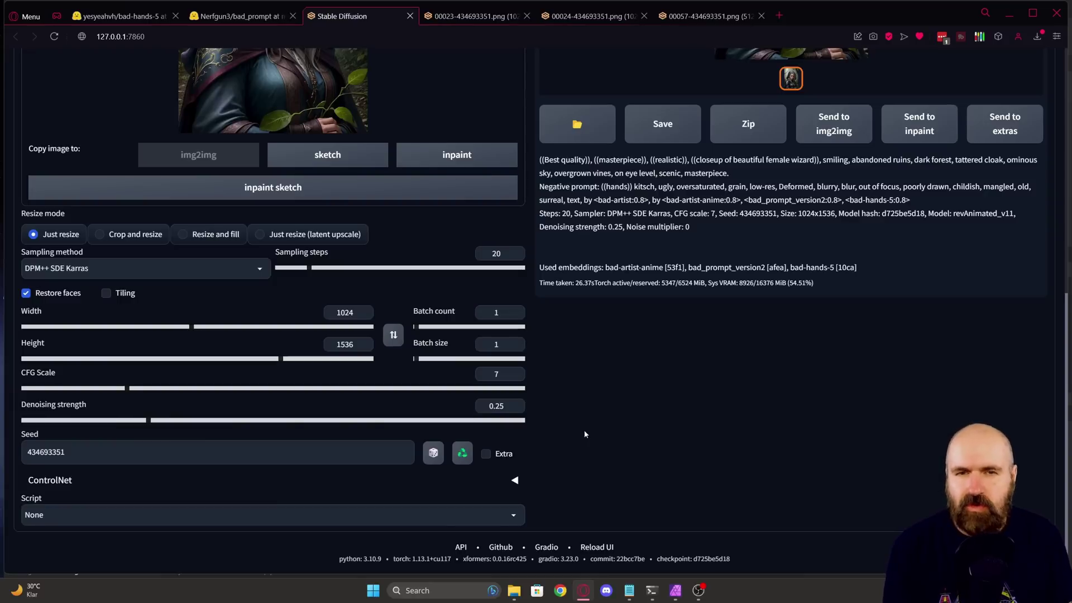
{"action": "scroll", "coordinate": [586, 490], "scroll_direction": "up", "scroll_amount": 8}
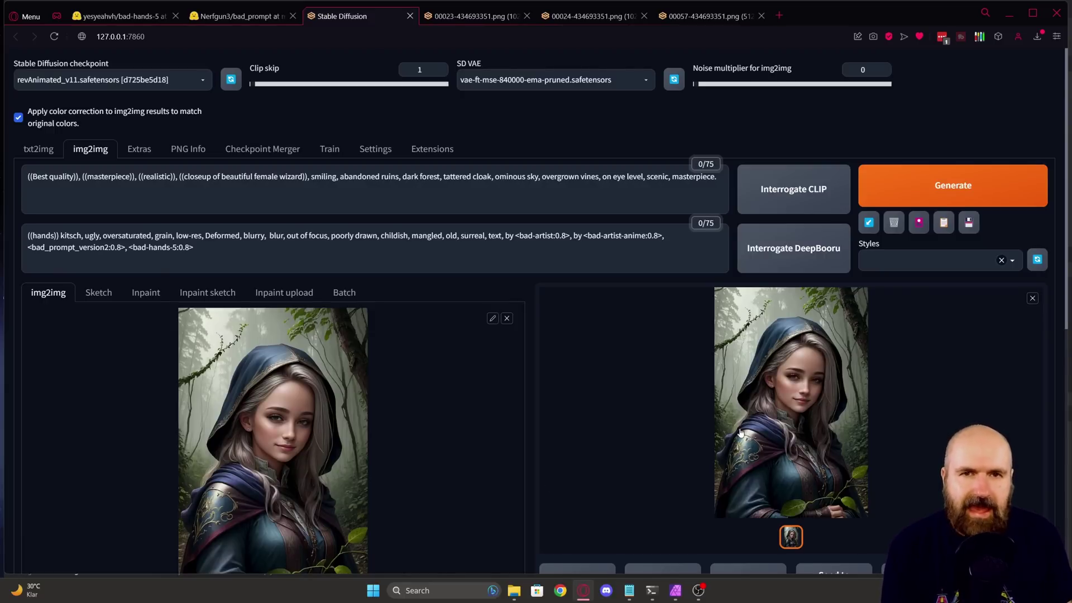
Step: Copy the upscaled output portrait to the clipboard and switch to Affinity Photo
{"action": "right_click", "coordinate": [760, 343]}
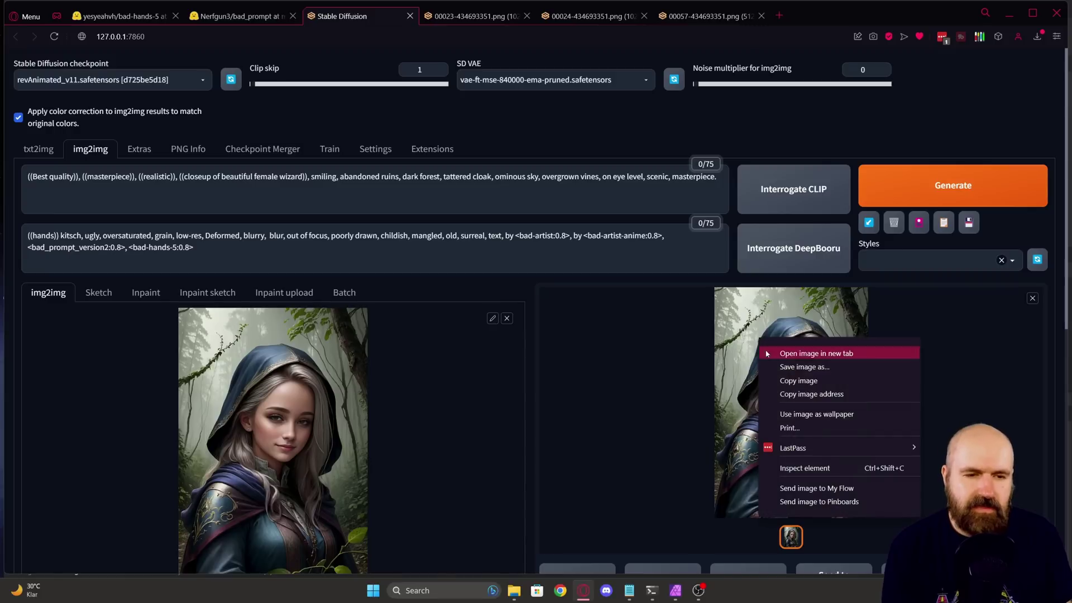
{"action": "left_click", "coordinate": [780, 382]}
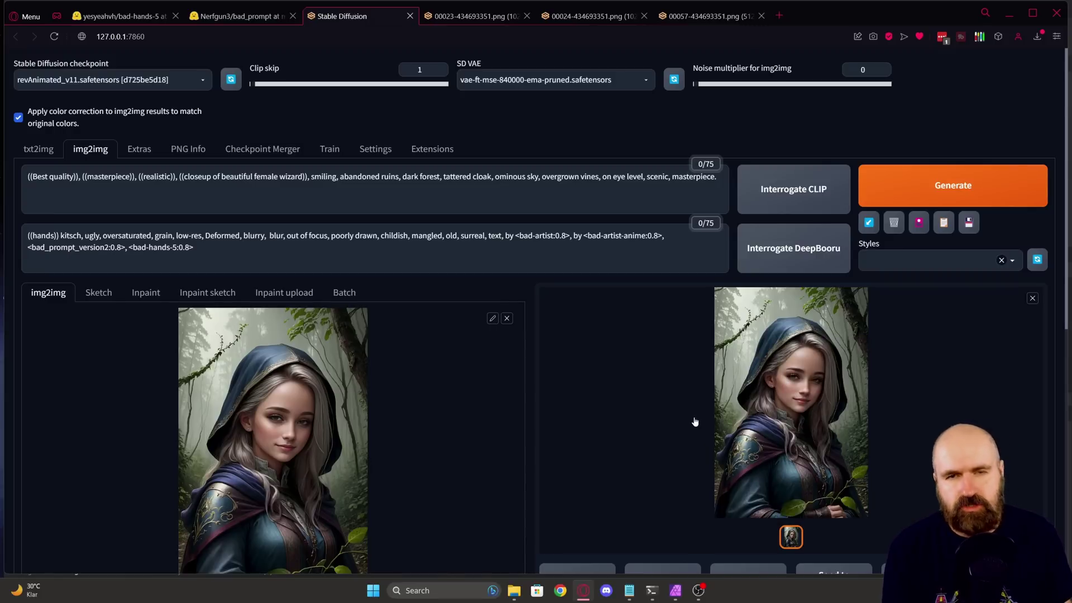
{"action": "key", "text": "alt+Tab"}
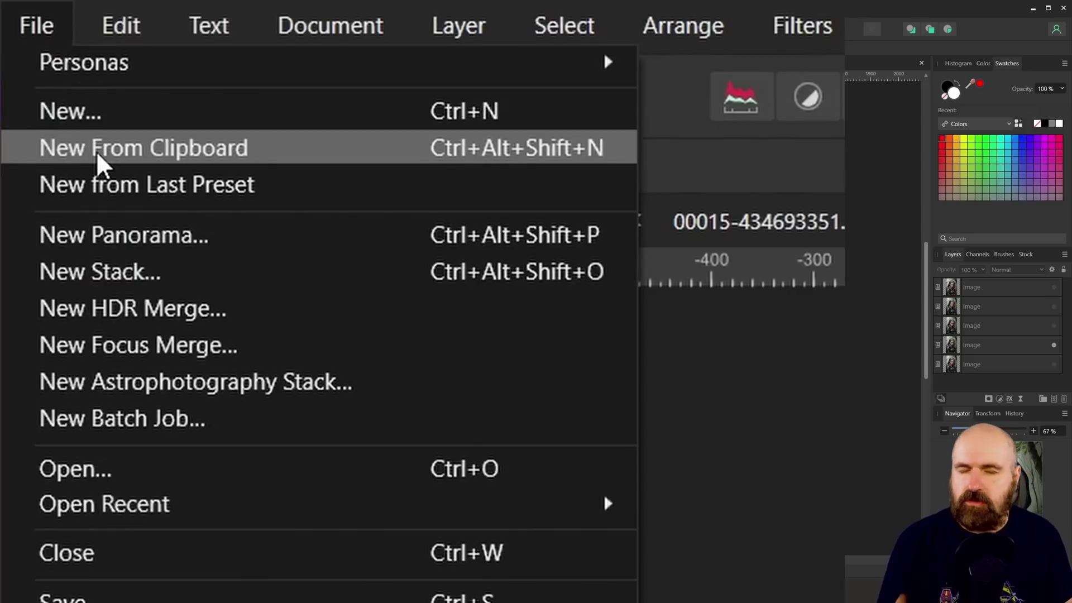
Step: Make a new 1024×1536 document from the clipboard portrait via New From Clipboard
{"action": "left_click", "coordinate": [101, 162]}
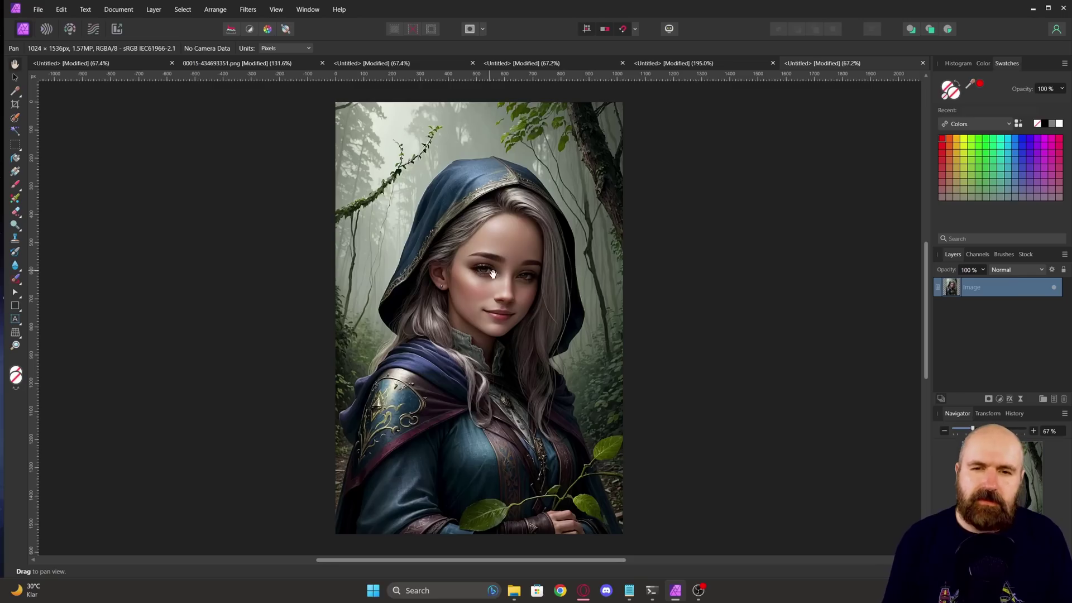
{"action": "scroll", "coordinate": [491, 289], "scroll_direction": "up", "scroll_amount": 5}
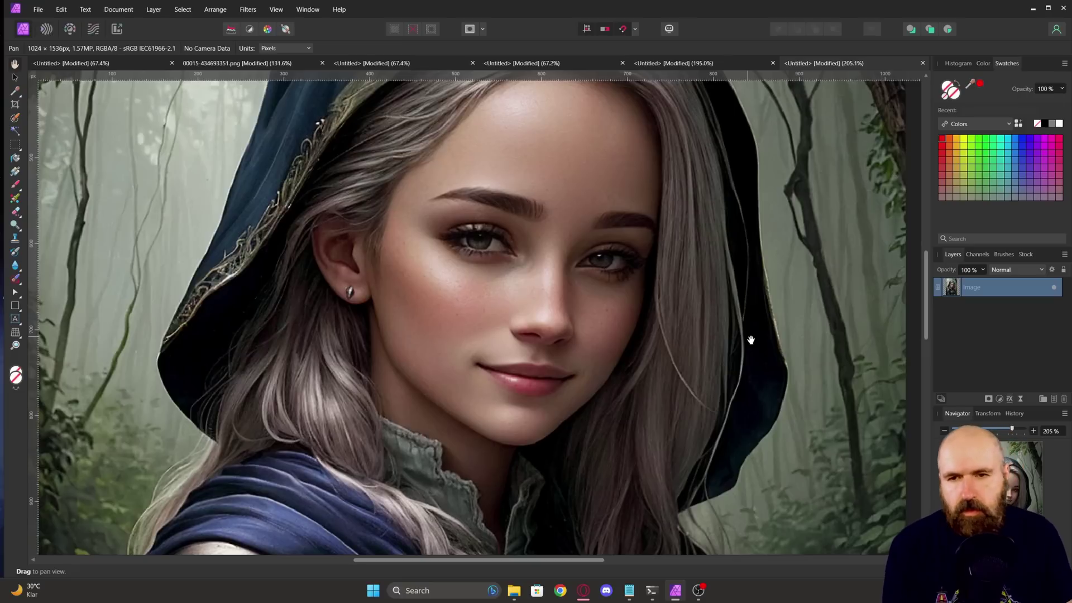
Step: Apply Unsharp Mask to the portrait and bring up its 1024 × 1536 px PNG export settings
{"action": "left_click", "coordinate": [248, 9]}
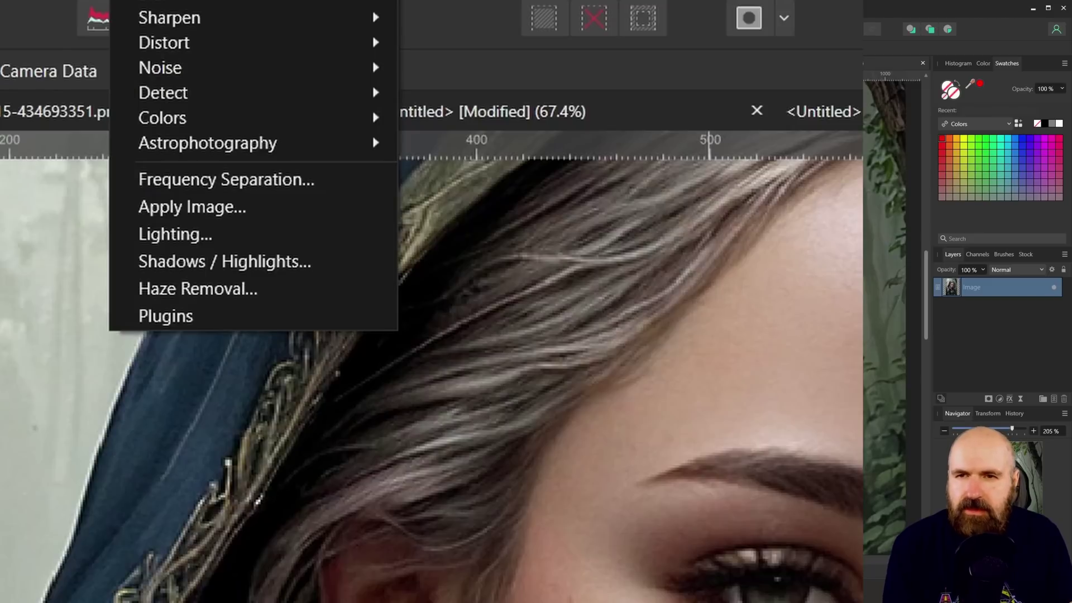
{"action": "mouse_move", "coordinate": [177, 18]}
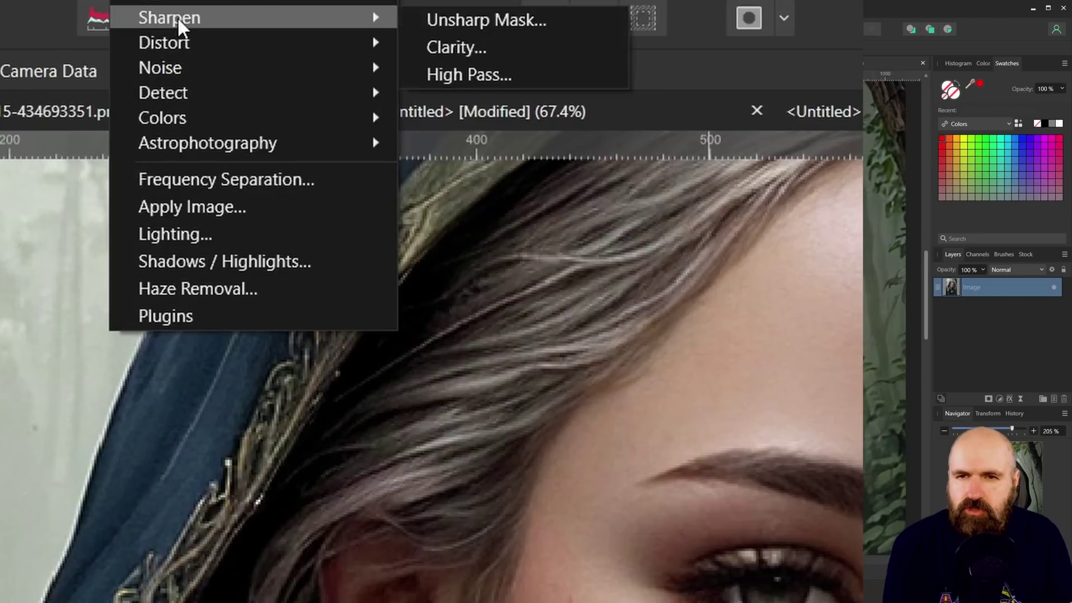
{"action": "left_click", "coordinate": [509, 20]}
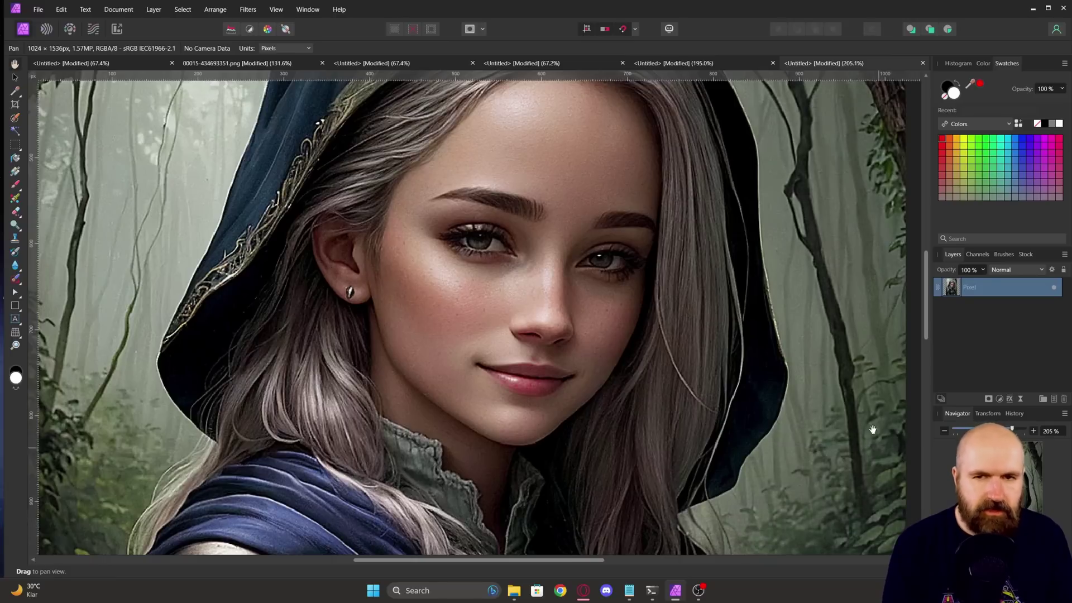
{"action": "left_click", "coordinate": [32, 11]}
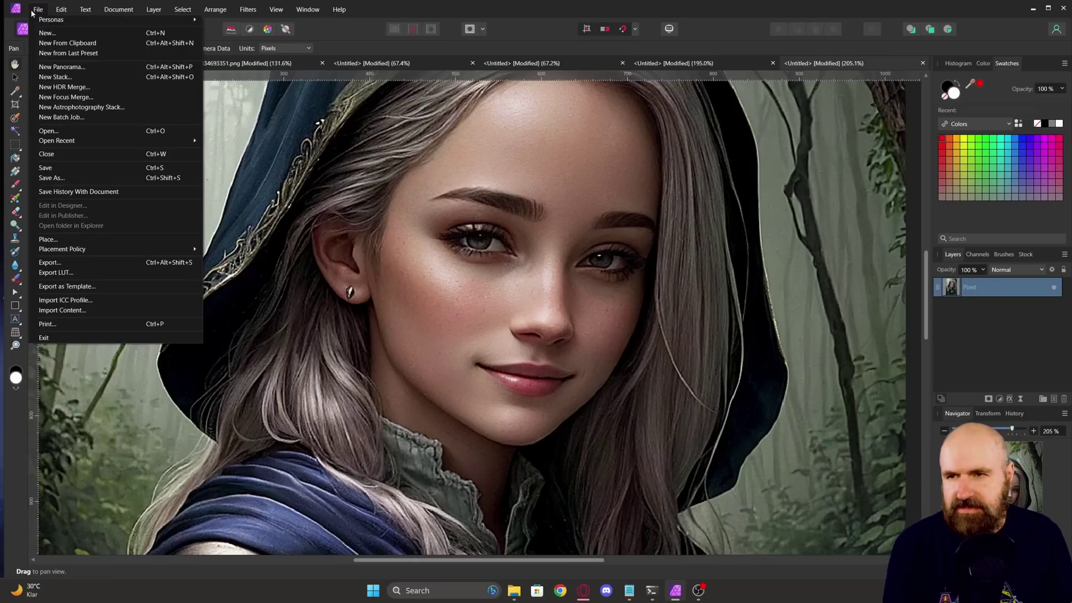
{"action": "left_click", "coordinate": [67, 263]}
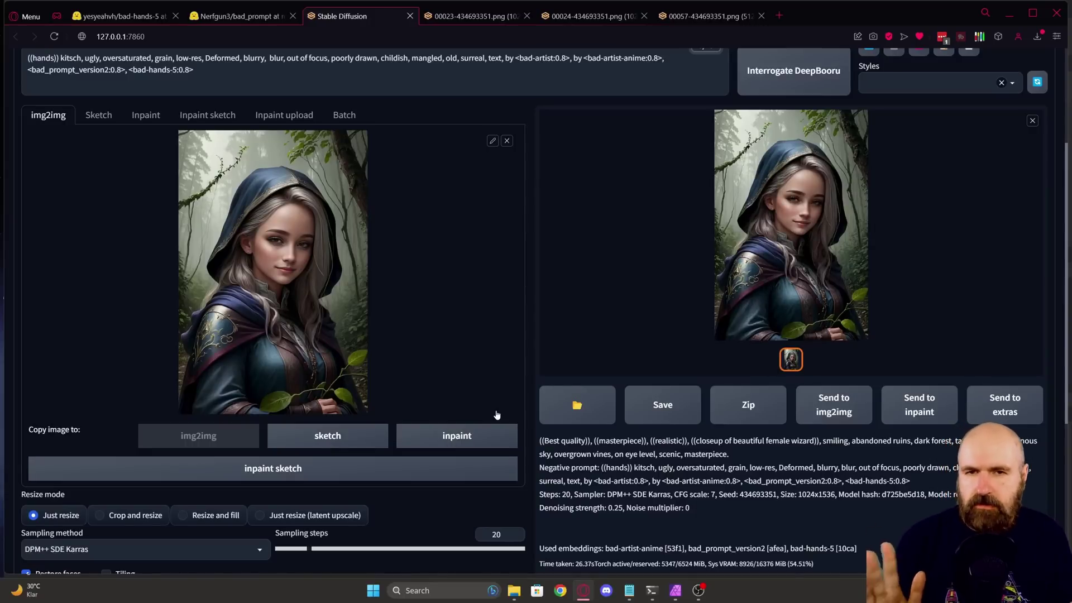
Step: Replace the img2img input image with sharp1.png and scroll down to the generation settings
{"action": "left_click", "coordinate": [507, 142]}
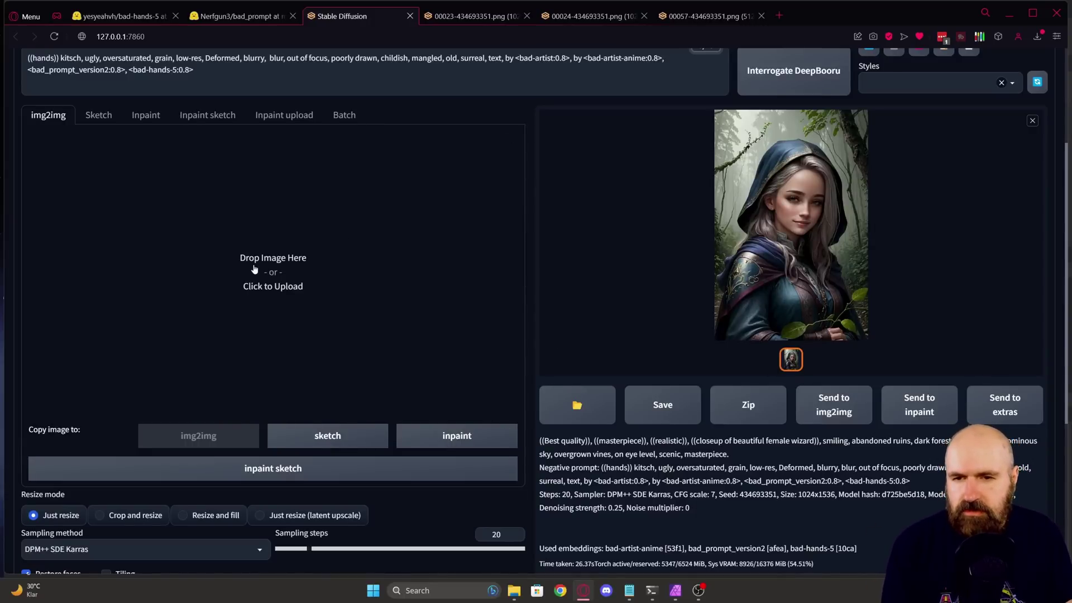
{"action": "left_click", "coordinate": [255, 262]}
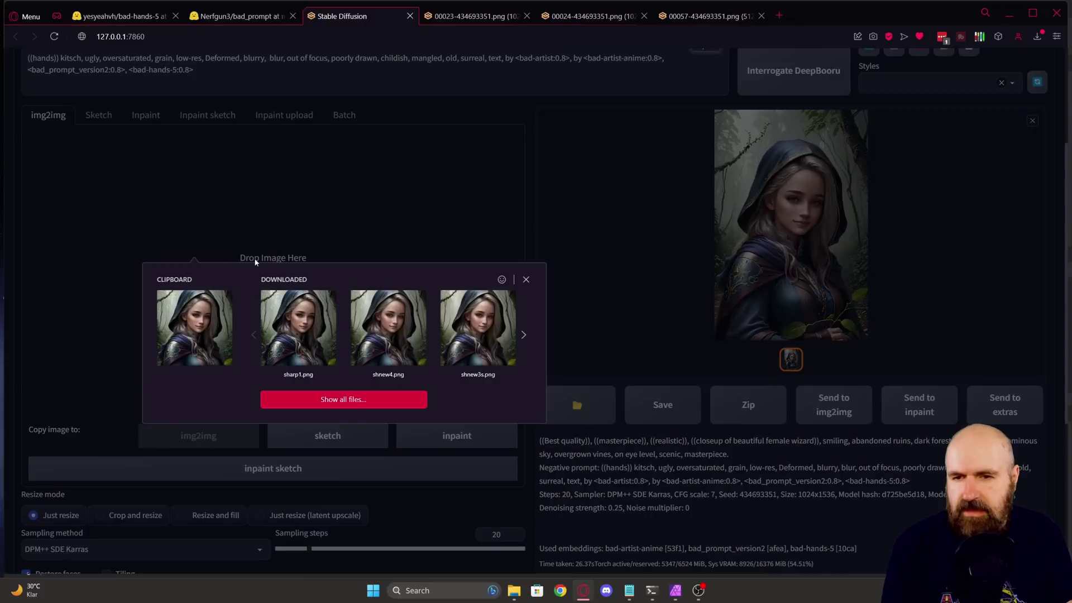
{"action": "left_click", "coordinate": [290, 339]}
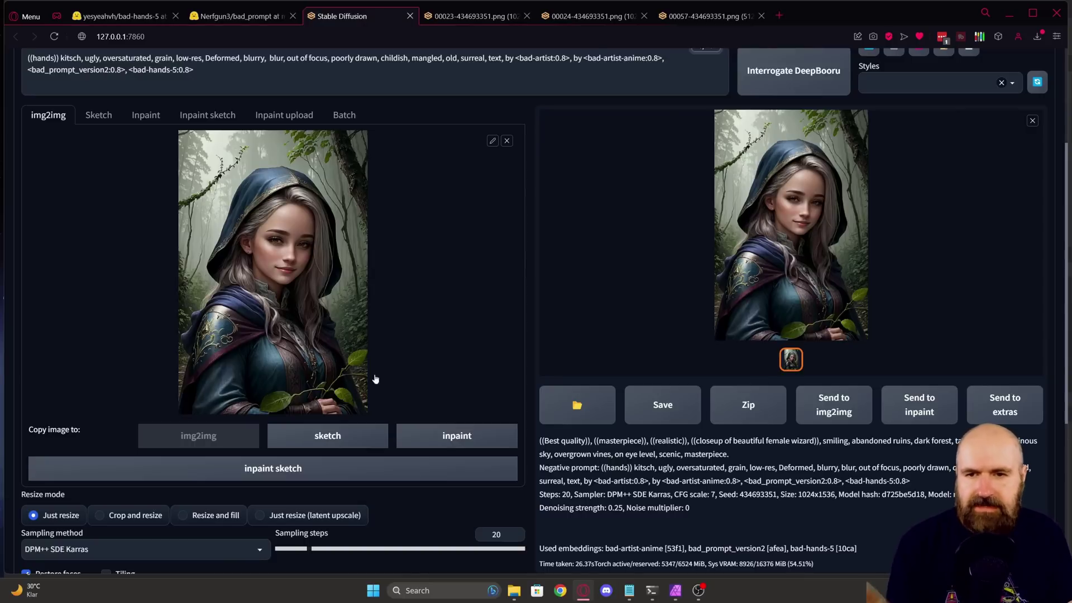
{"action": "scroll", "coordinate": [152, 446], "scroll_direction": "down", "scroll_amount": 2}
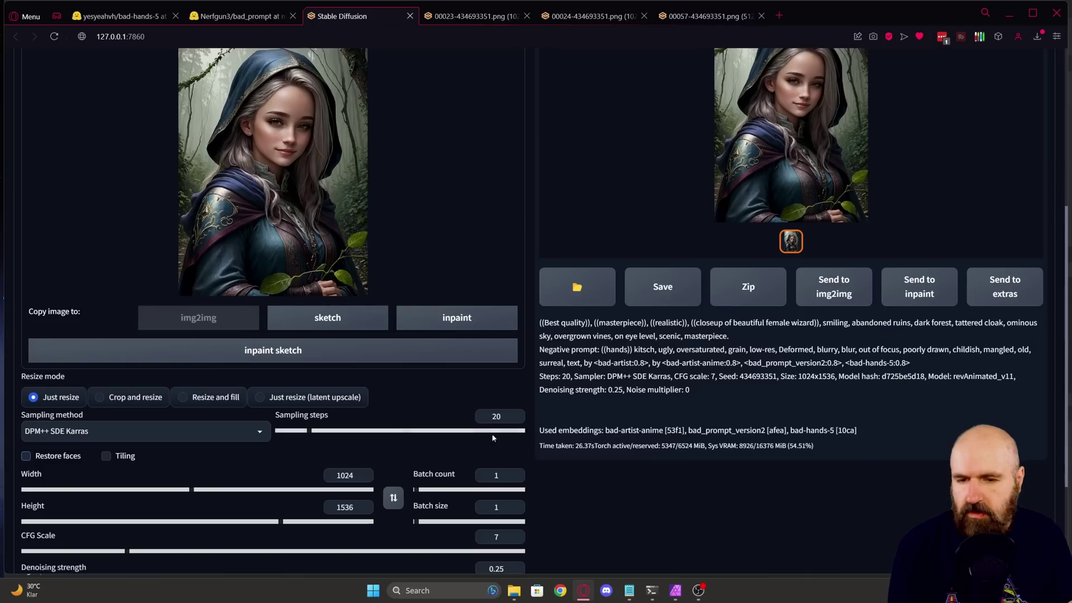
{"action": "scroll", "coordinate": [204, 201], "scroll_direction": "down", "scroll_amount": 1}
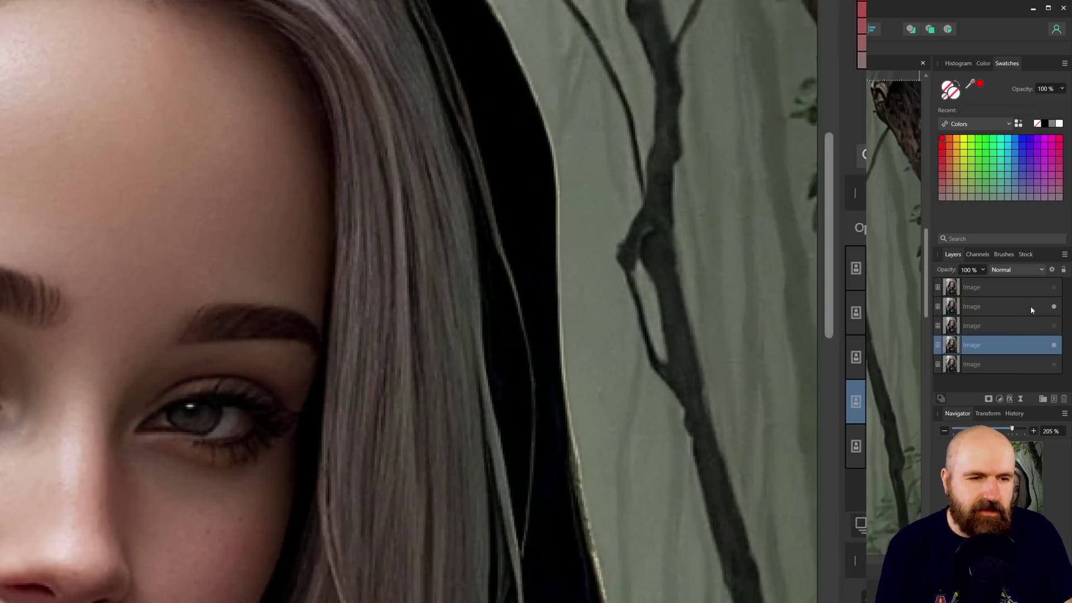
Step: Select the second of the five stacked portrait Image layers
{"action": "left_click", "coordinate": [974, 309]}
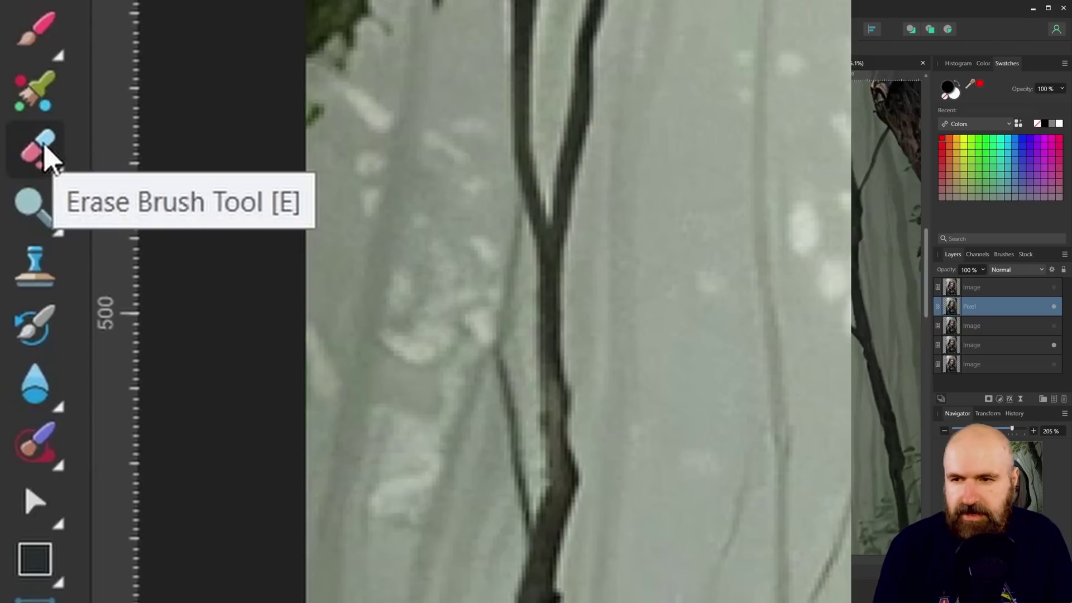
Step: Erase the second layer along the hair and background edge with the Erase Brush
{"action": "left_click", "coordinate": [47, 152]}
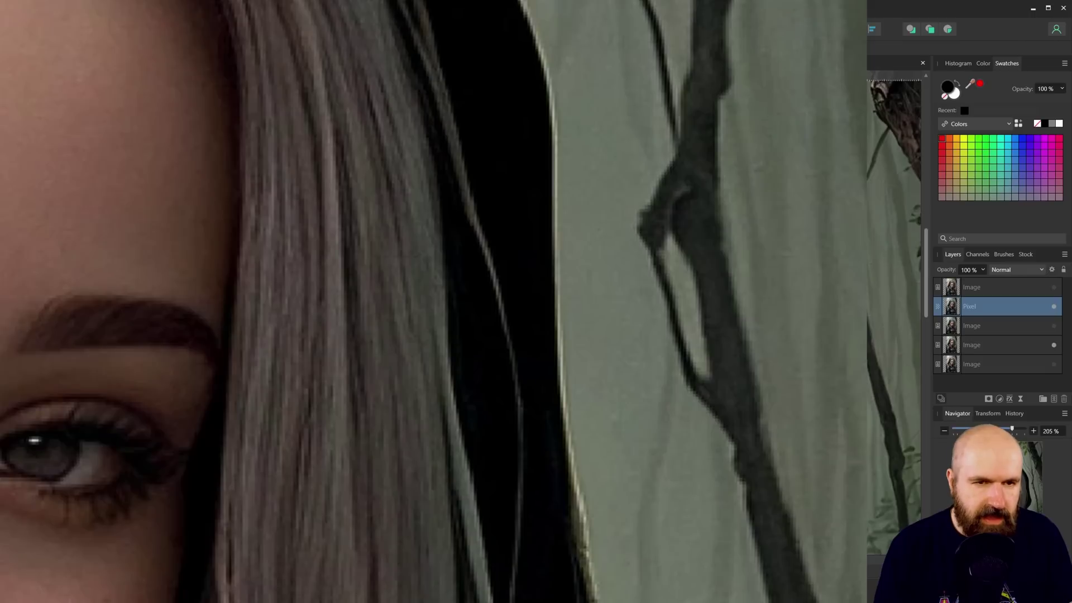
{"action": "mouse_move", "coordinate": [528, 11]}
{"action": "left_mouse_down"}
{"action": "mouse_move", "coordinate": [553, 132]}
{"action": "mouse_move", "coordinate": [569, 439]}
{"action": "mouse_move", "coordinate": [595, 602]}
{"action": "left_mouse_up"}
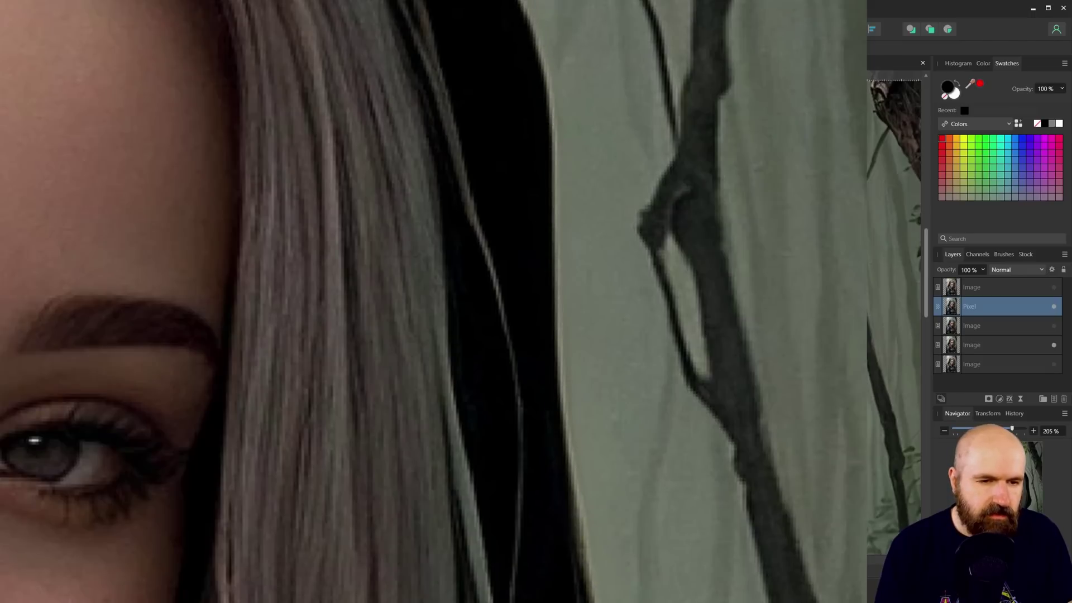